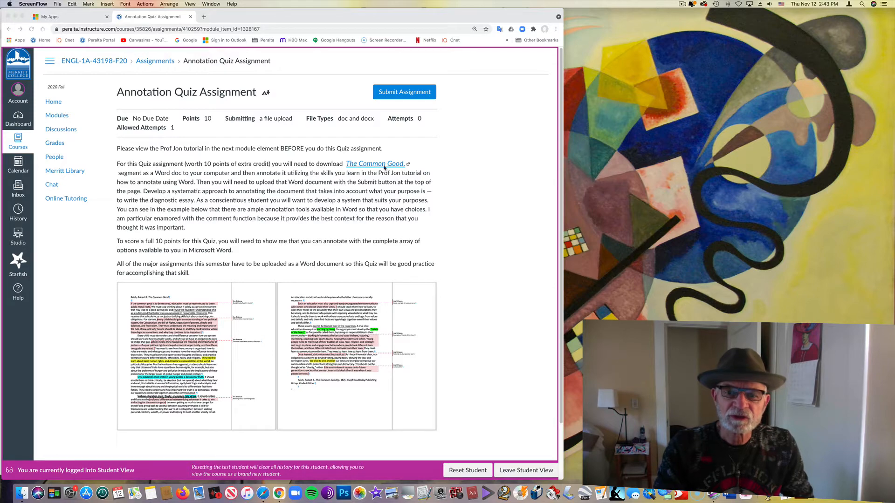
Open the linked The Common Good PDF from the Annotation Quiz Assignment page and open it with Google Docs
{"action": "left_click", "coordinate": [425, 176]}
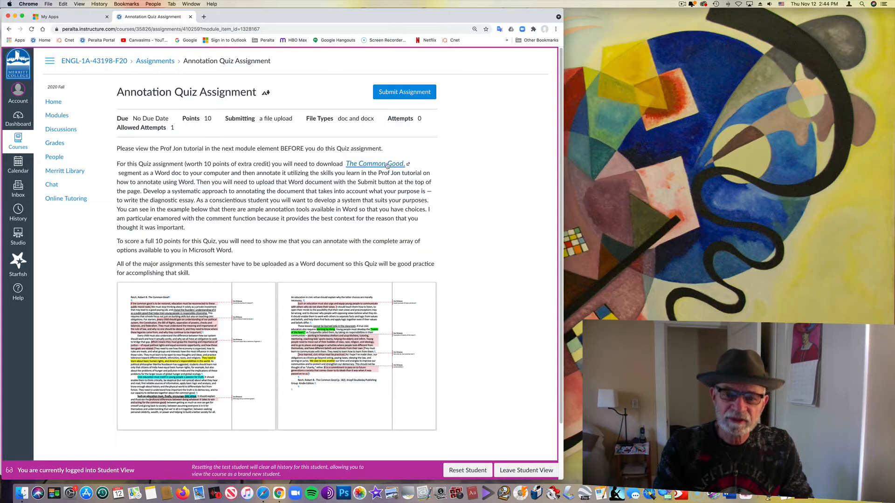
{"action": "left_click", "coordinate": [387, 165]}
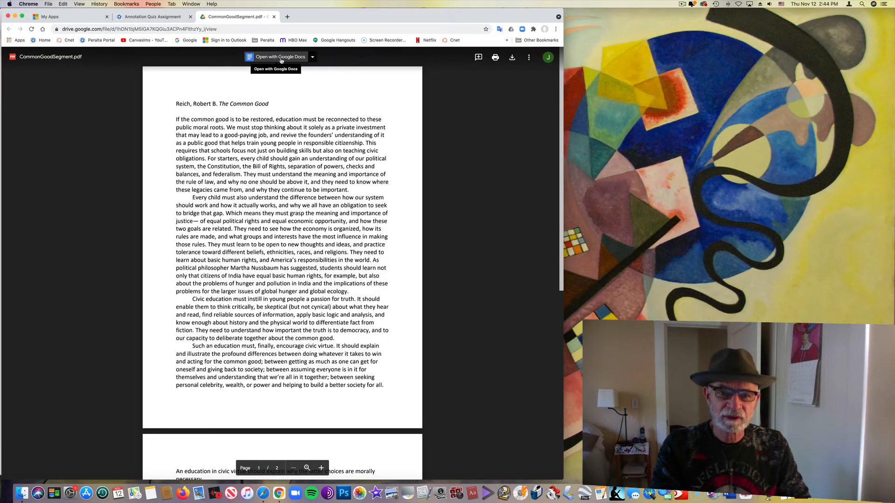
{"action": "left_click", "coordinate": [279, 57]}
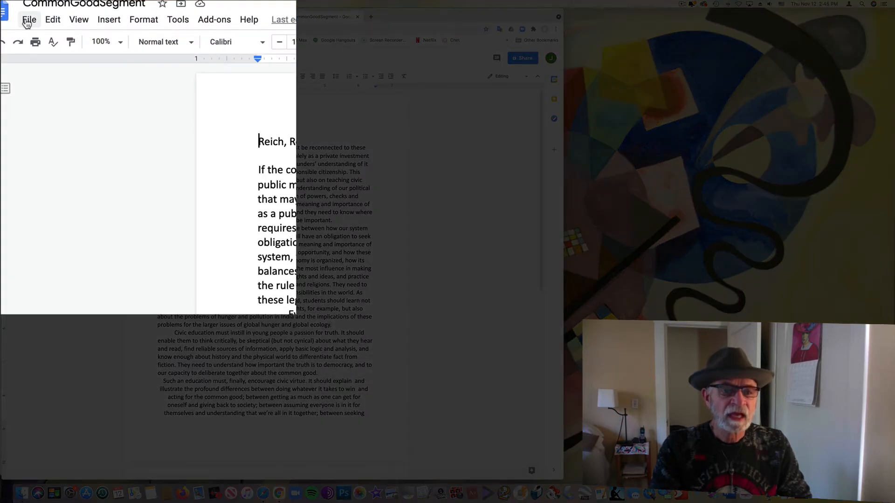
Download the document as a Microsoft Word (.docx) file named CommonGoodSegment to the Desktop and move its icon to the middle of the free desktop area
{"action": "left_click", "coordinate": [28, 20]}
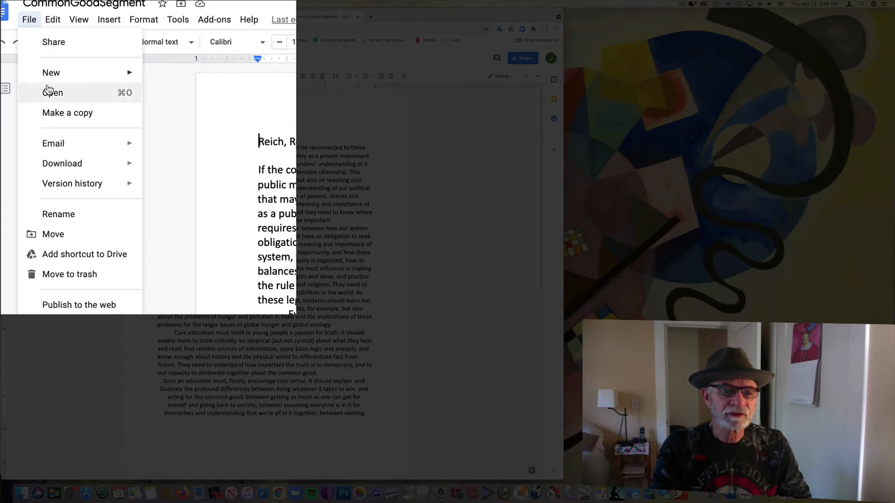
{"action": "mouse_move", "coordinate": [55, 171]}
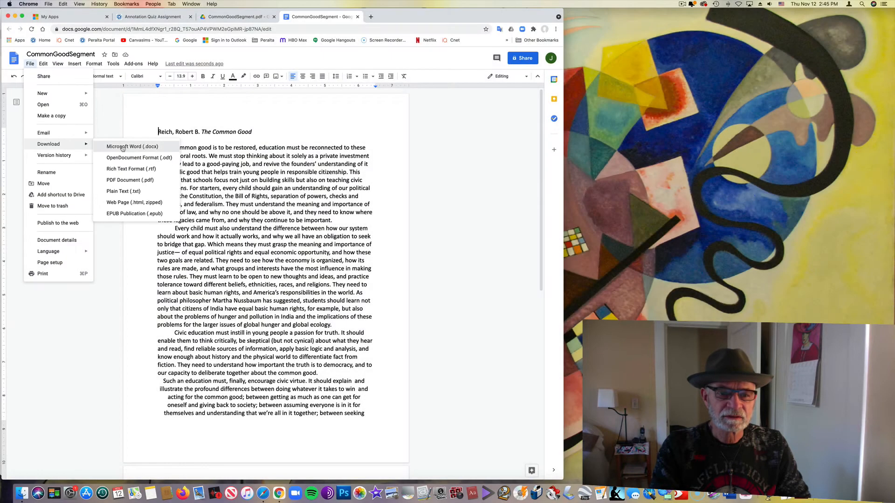
{"action": "left_click", "coordinate": [123, 148]}
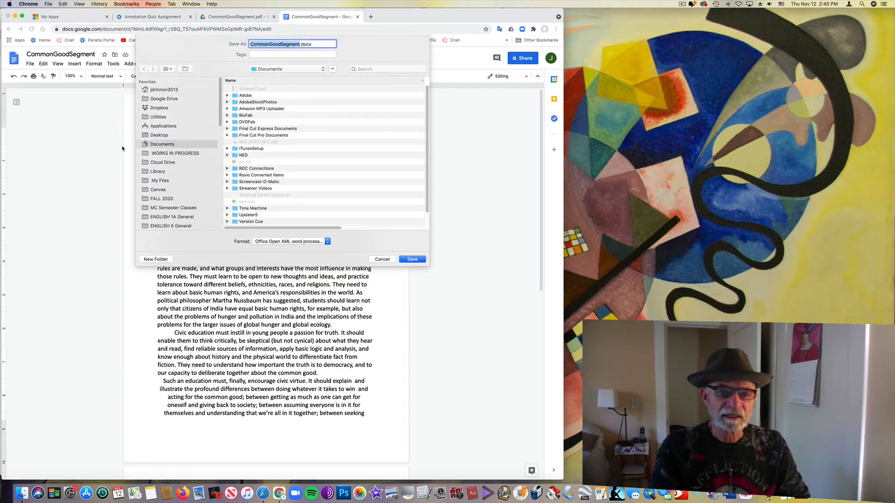
{"action": "left_click", "coordinate": [146, 135]}
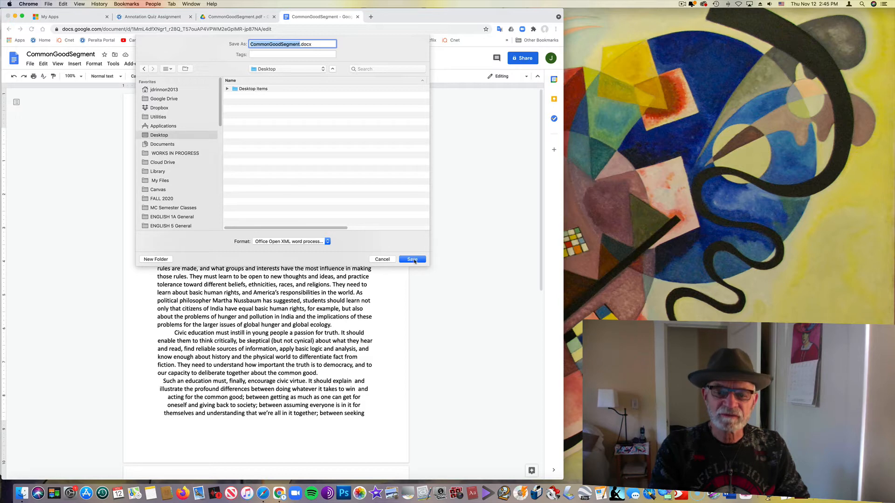
{"action": "left_click", "coordinate": [412, 259]}
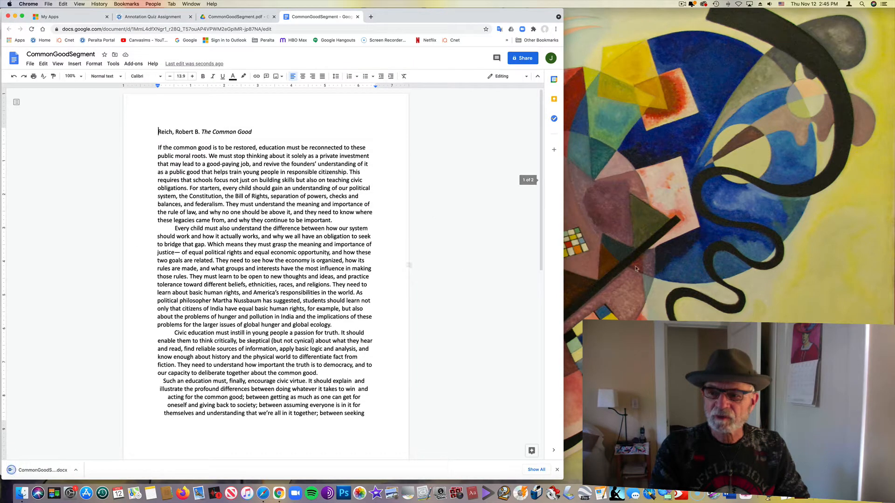
{"action": "left_click", "coordinate": [722, 173]}
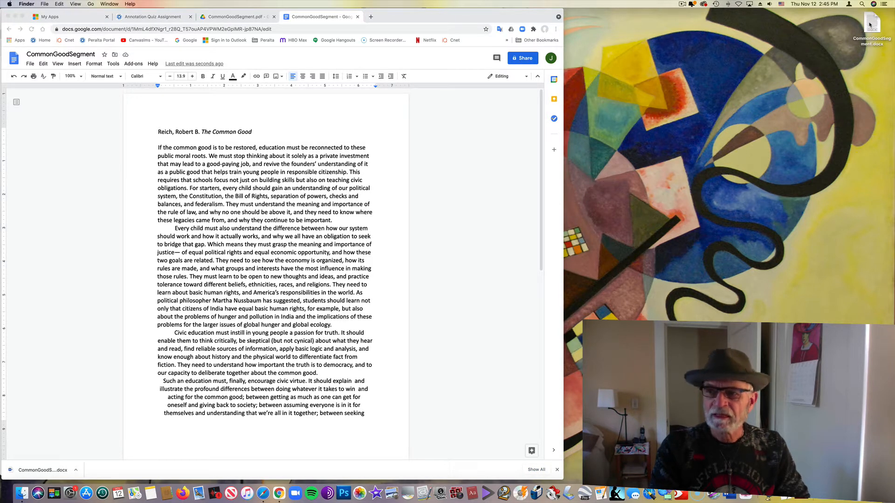
{"action": "left_click_drag", "start_coordinate": [870, 24], "coordinate": [745, 165]}
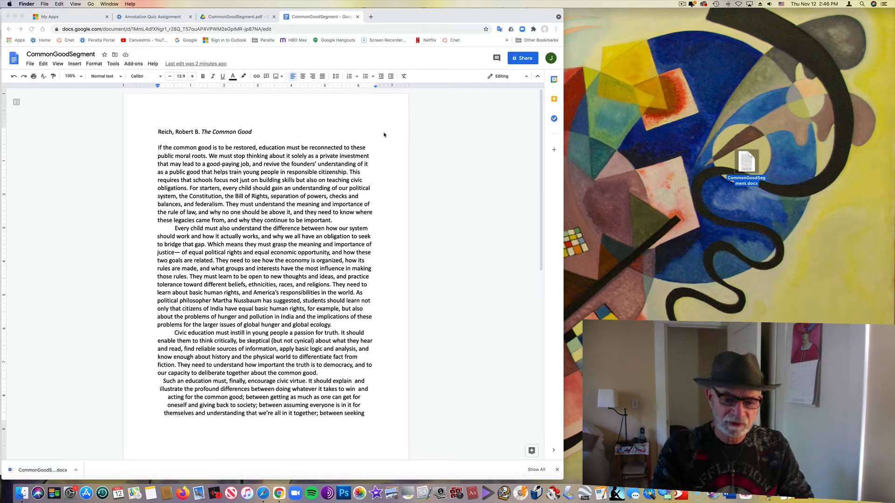
Switch to Safari, launch Word from the faculty portal's All apps page, and collapse the bookmarks sidebar
{"action": "left_click", "coordinate": [264, 494]}
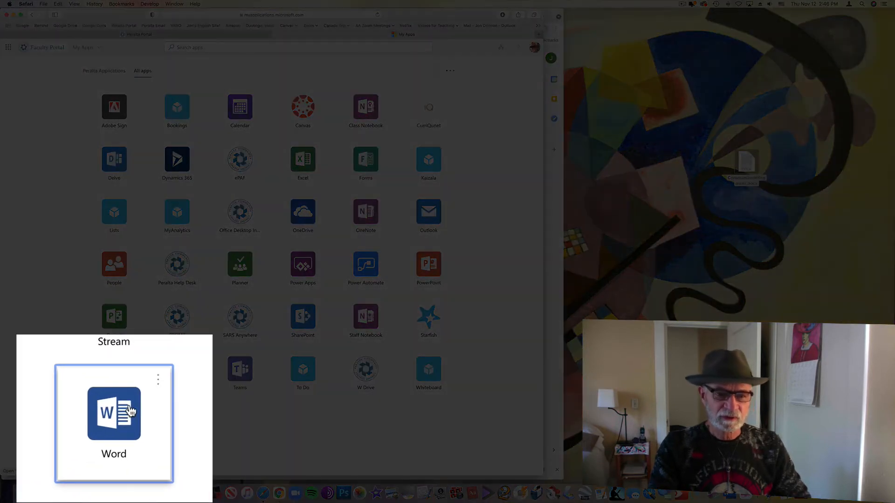
{"action": "left_click", "coordinate": [121, 418]}
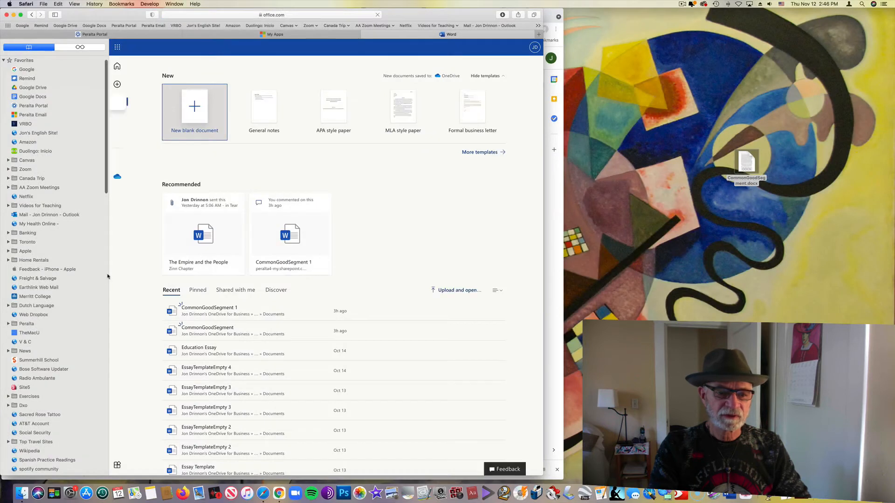
{"action": "left_click_drag", "start_coordinate": [72, 272], "coordinate": [7, 269]}
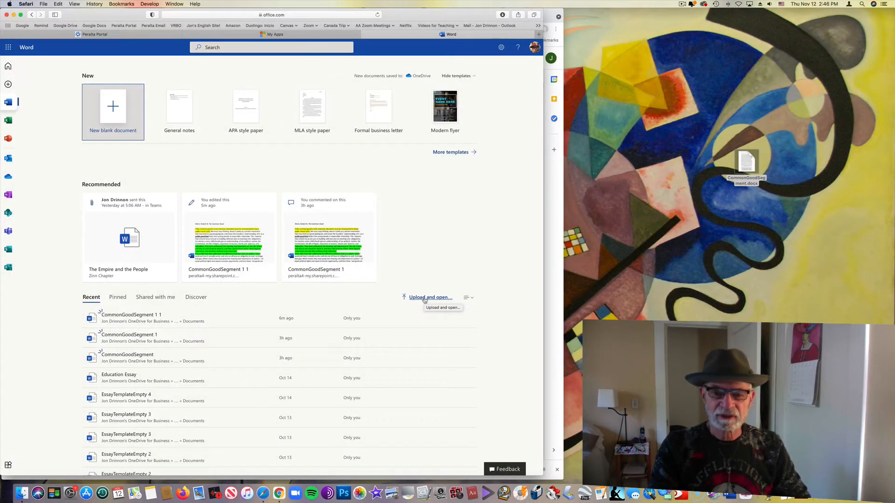
Upload CommonGoodSegment.docx from the Desktop to Word and open it for editing
{"action": "left_click", "coordinate": [425, 299]}
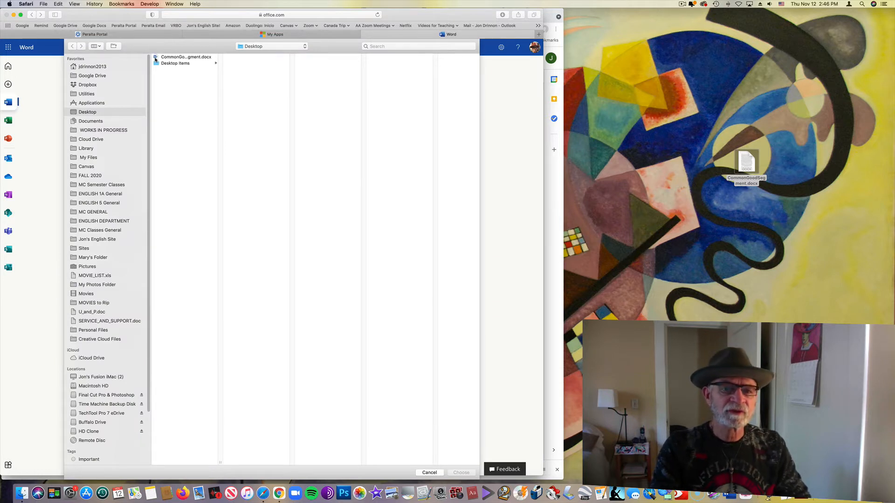
{"action": "left_click", "coordinate": [155, 59]}
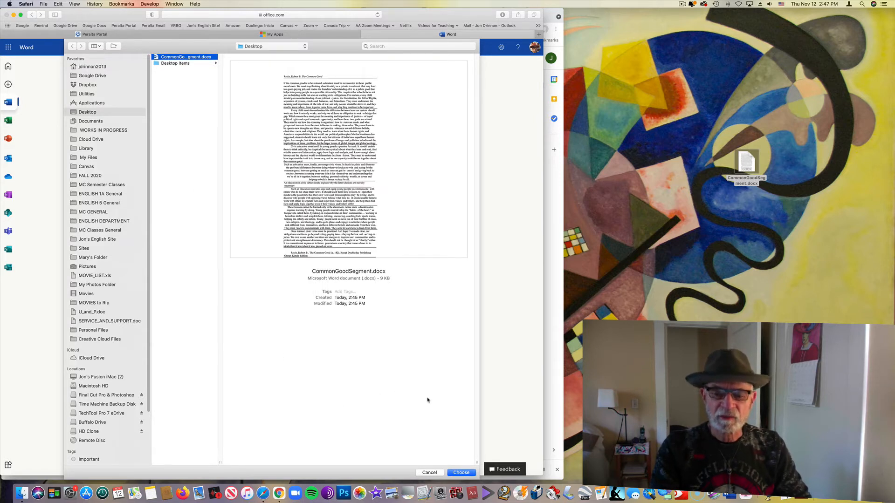
{"action": "left_click", "coordinate": [460, 473]}
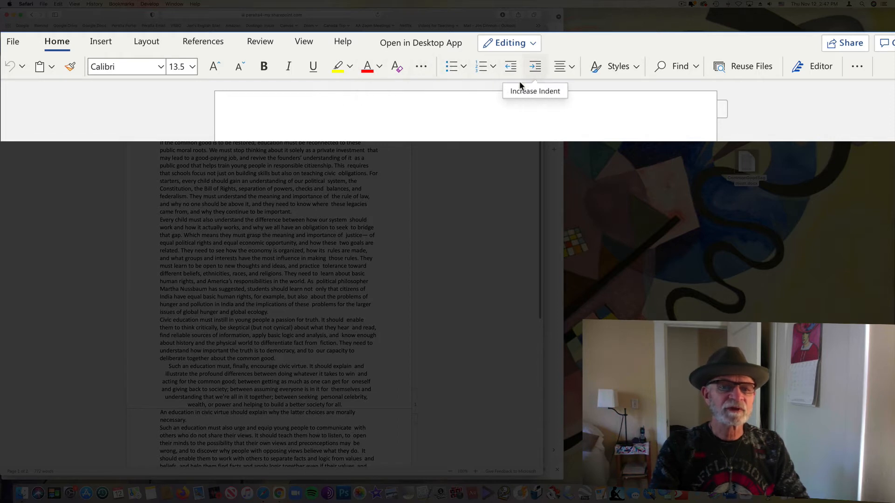
Highlight the first paragraph's lines from "public good that helps" through "civic obligations. For" in yellow
{"action": "left_click", "coordinate": [262, 43]}
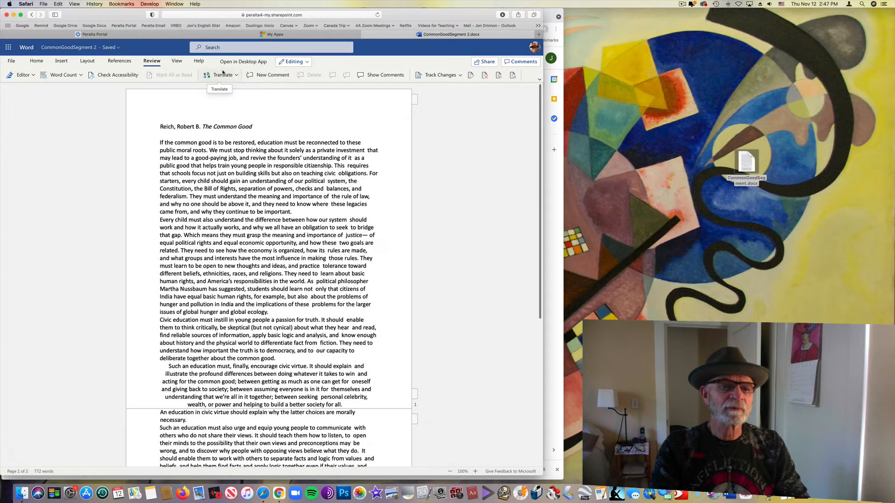
{"action": "left_click", "coordinate": [33, 61]}
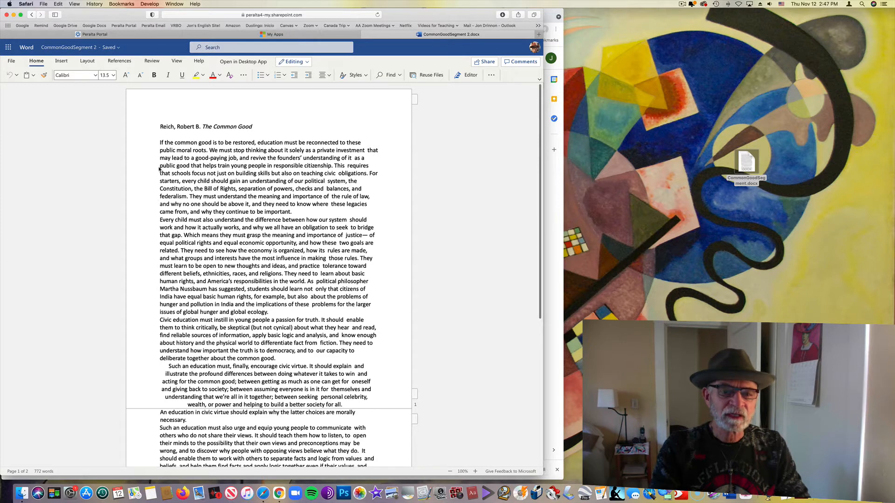
{"action": "left_click_drag", "start_coordinate": [159, 166], "coordinate": [381, 178]}
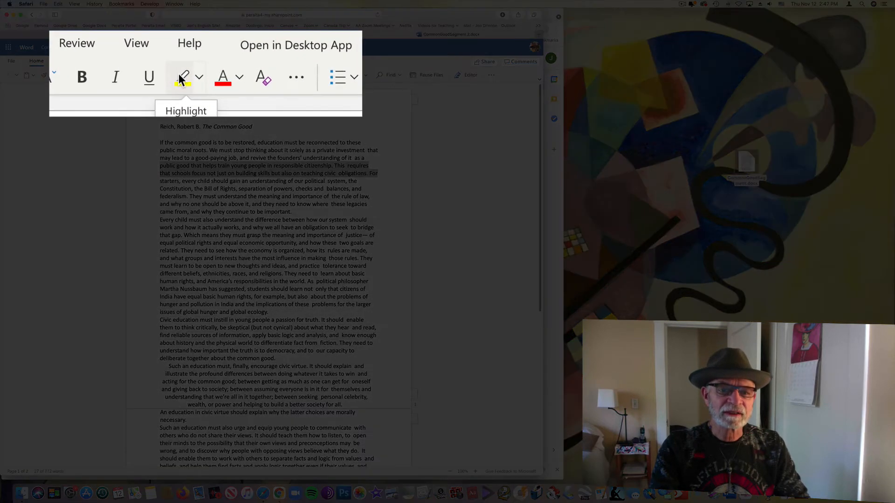
{"action": "left_click", "coordinate": [180, 78]}
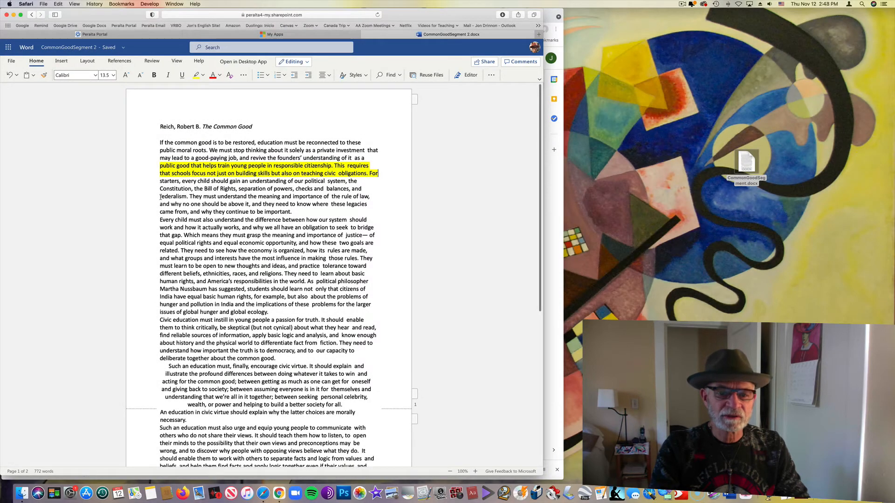
Highlight the text from "federalism. They must" to "continue to be important." in cyan and from "that gap. Which" to "two goals are" in green
{"action": "left_click_drag", "start_coordinate": [161, 197], "coordinate": [292, 213]}
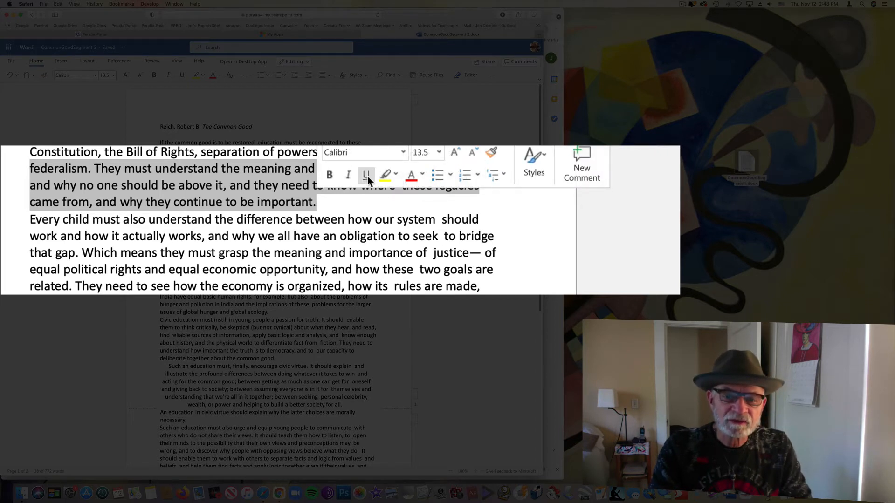
{"action": "left_click", "coordinate": [394, 175]}
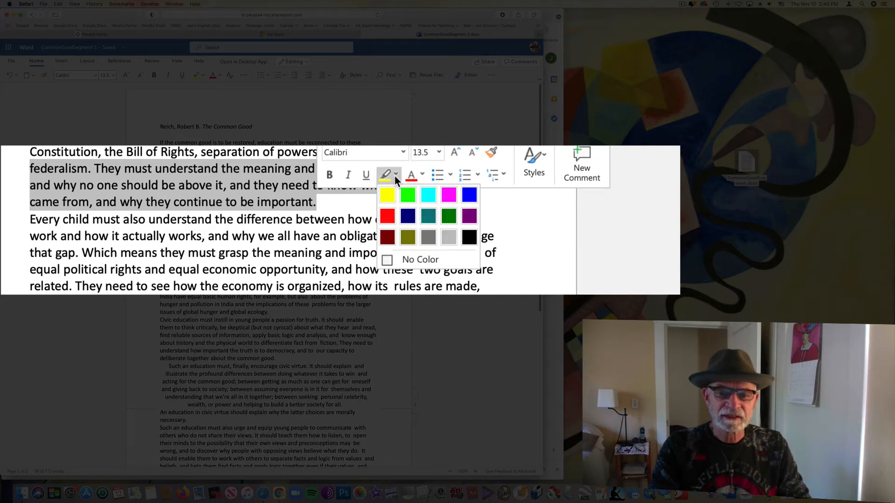
{"action": "left_click", "coordinate": [427, 196]}
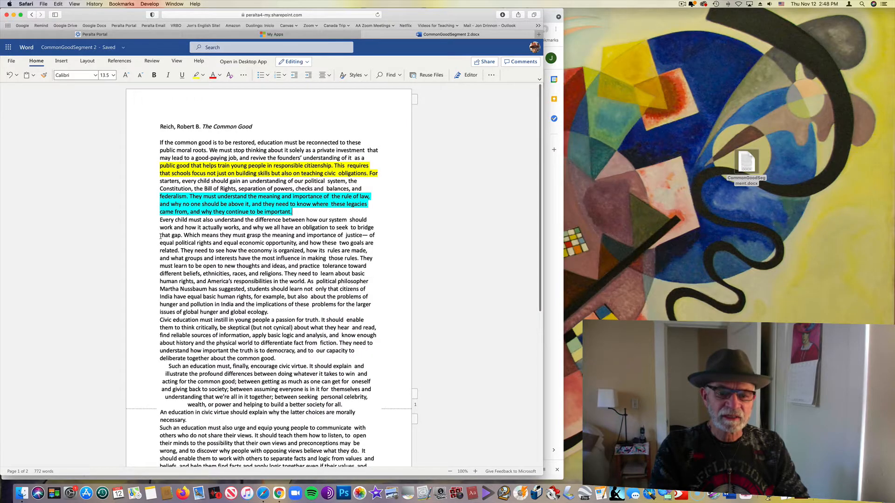
{"action": "left_click_drag", "start_coordinate": [160, 236], "coordinate": [374, 241]}
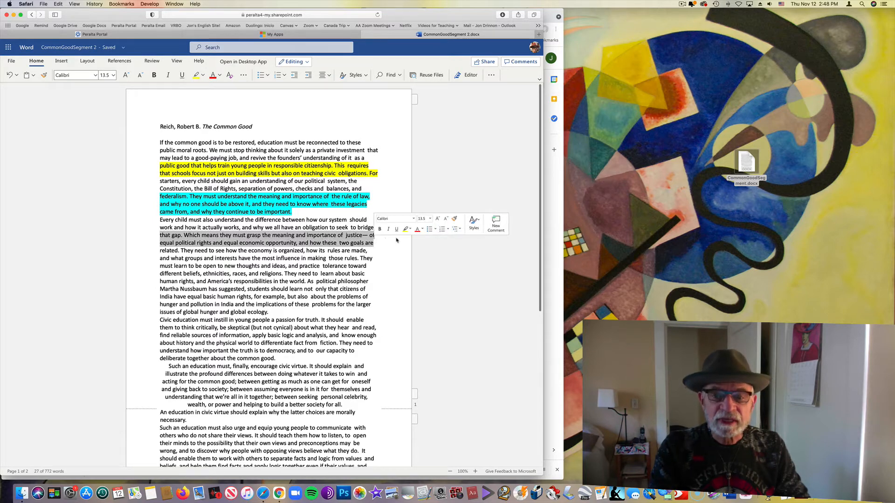
{"action": "left_click", "coordinate": [410, 229]}
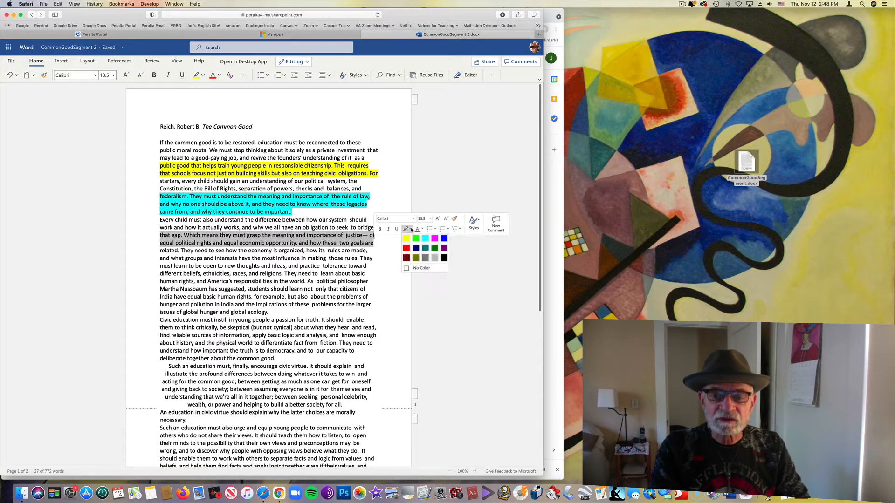
{"action": "left_click", "coordinate": [416, 239]}
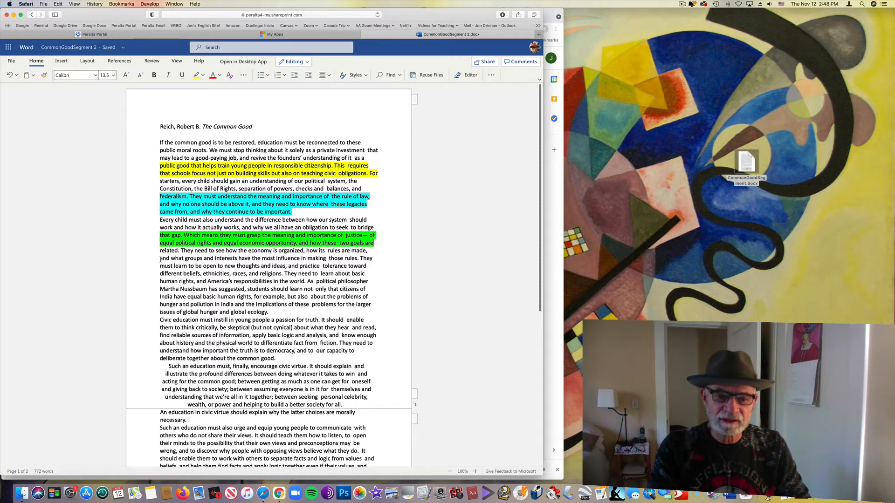
Post a comment of filler text starting "lkjl;dfkj" on the passage from "and what groups and interests" through "As political philosopher"
{"action": "left_click_drag", "start_coordinate": [161, 260], "coordinate": [364, 276]}
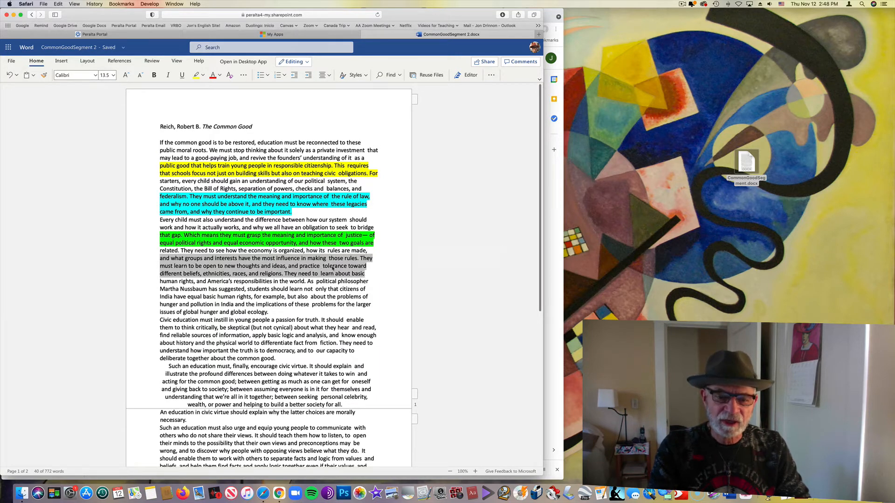
{"action": "left_click", "coordinate": [358, 273]}
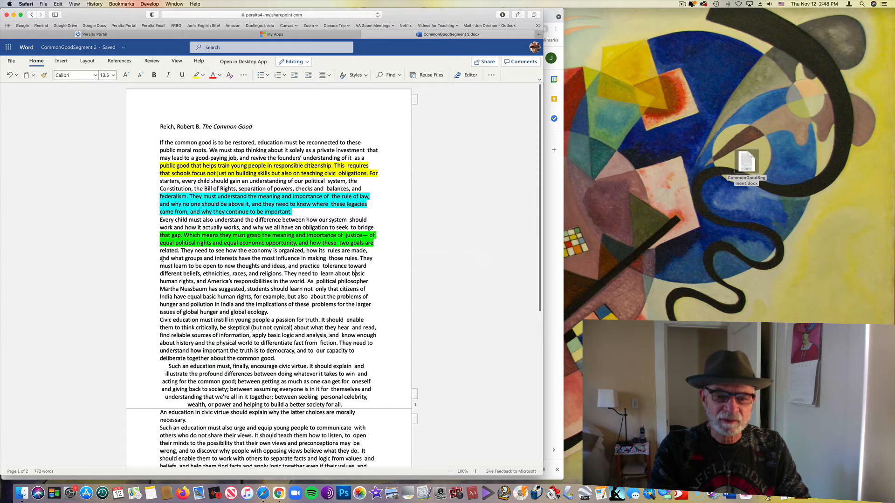
{"action": "left_click_drag", "start_coordinate": [161, 260], "coordinate": [368, 279]}
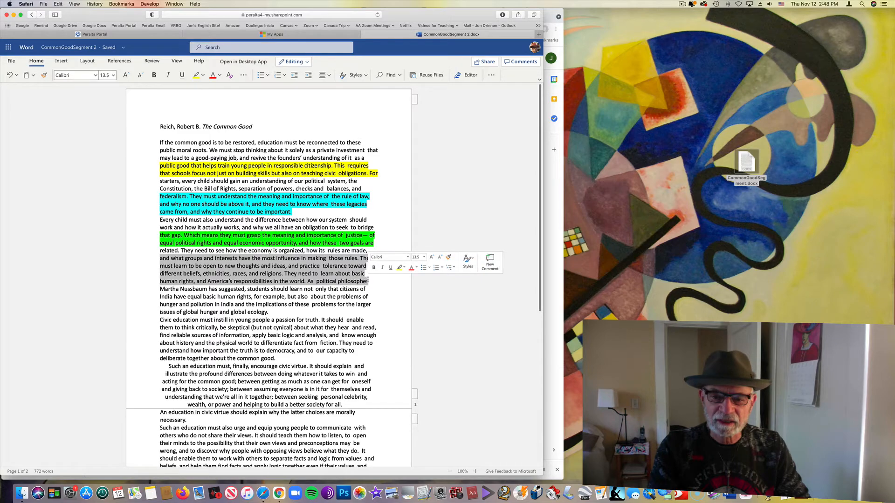
{"action": "left_click", "coordinate": [496, 261]}
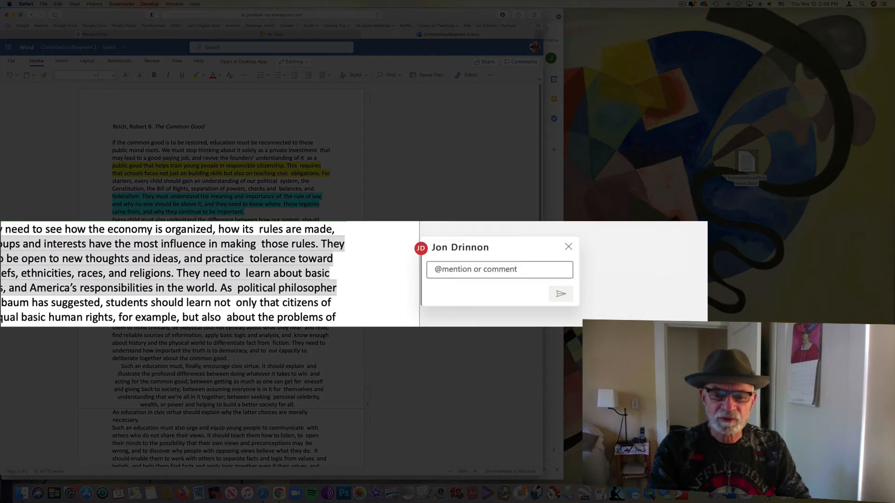
{"action": "type", "text": "lk"}
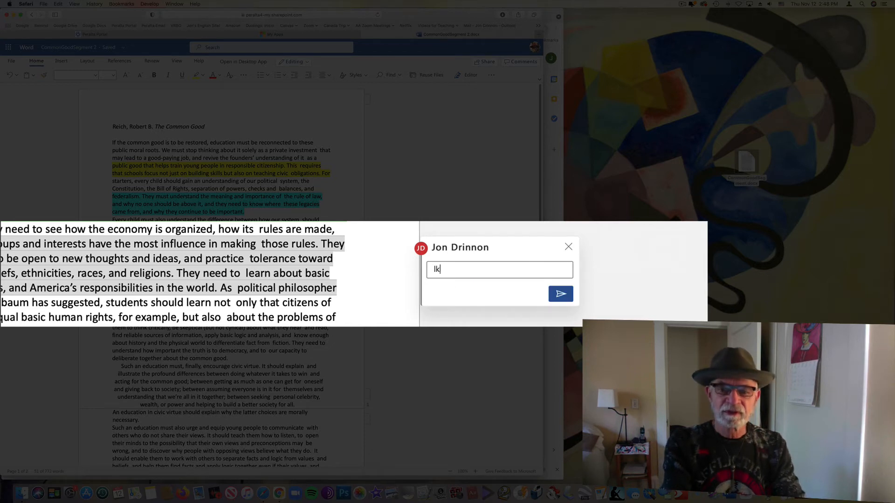
{"action": "type", "text": "jl;dfkj;lkjl  ;lksdjf ;lkdjf ;l;kj"}
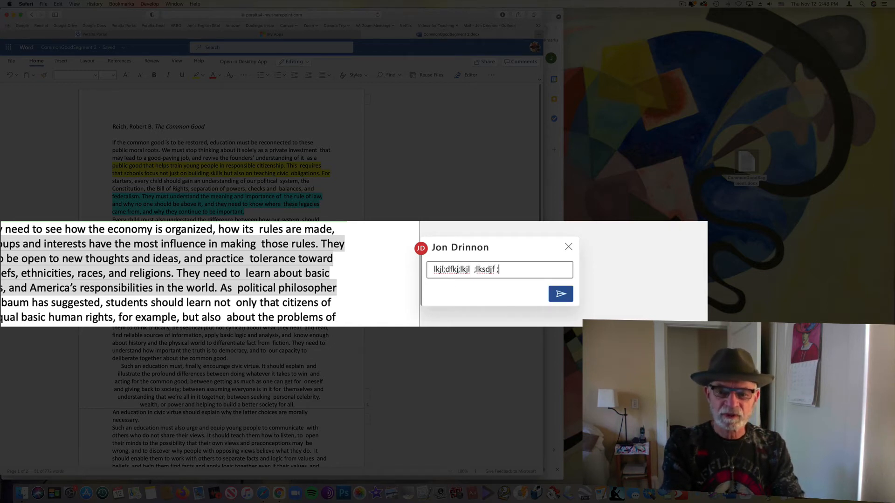
{"action": "type", "text": "lkjasdf; lkjf;ldfjk; l;ksadf "}
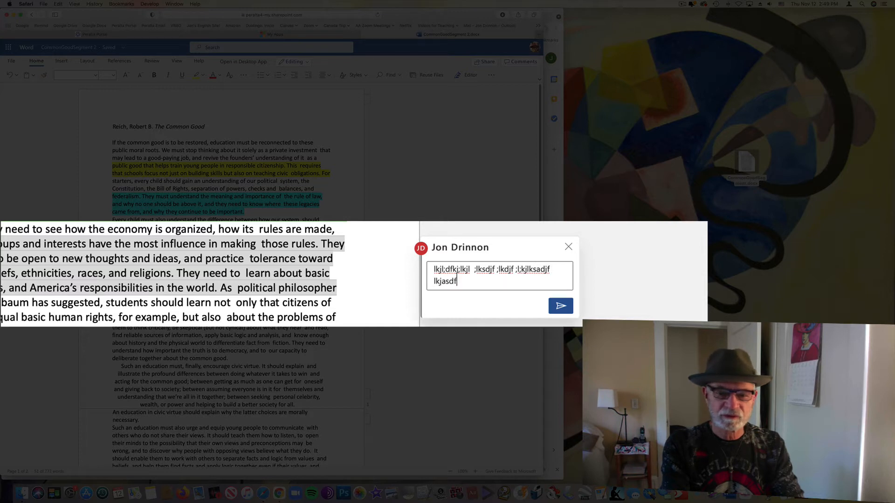
{"action": "type", "text": ";ladkfj"}
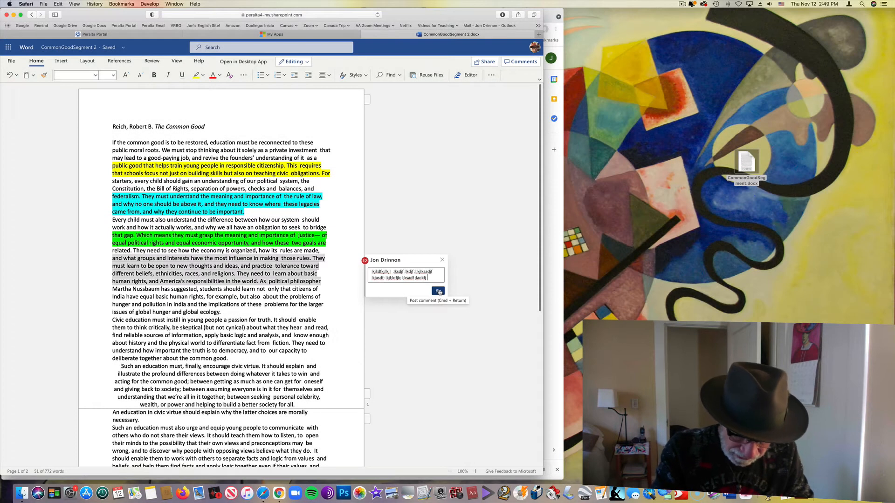
{"action": "left_click", "coordinate": [438, 291]}
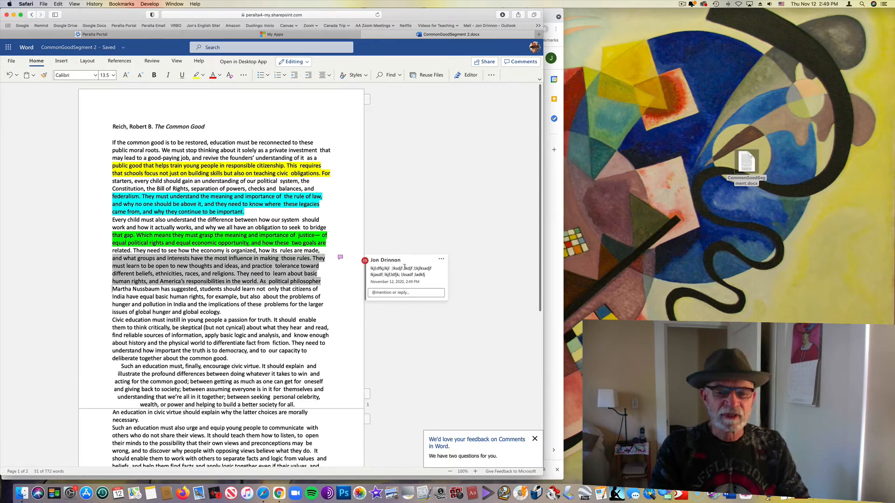
Underline and bold the line from "Martha Nussbaum has suggested" through "citizens of"
{"action": "left_click", "coordinate": [304, 343]}
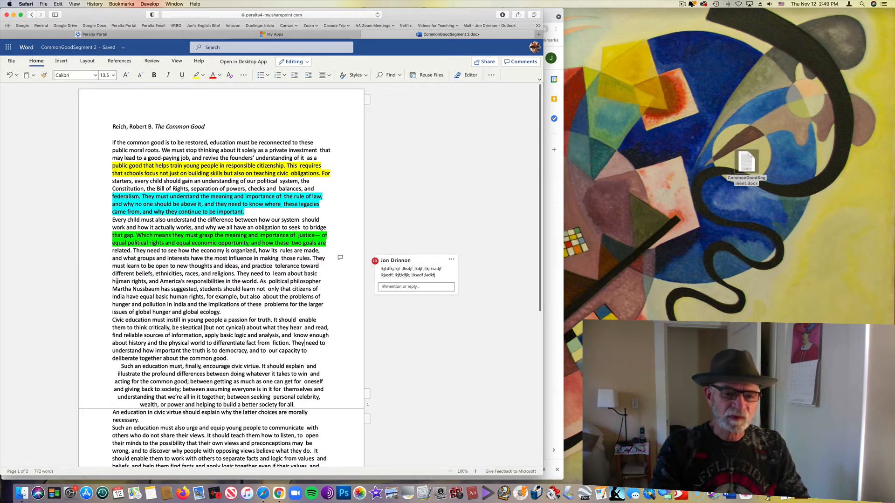
{"action": "left_click_drag", "start_coordinate": [113, 282], "coordinate": [325, 280]}
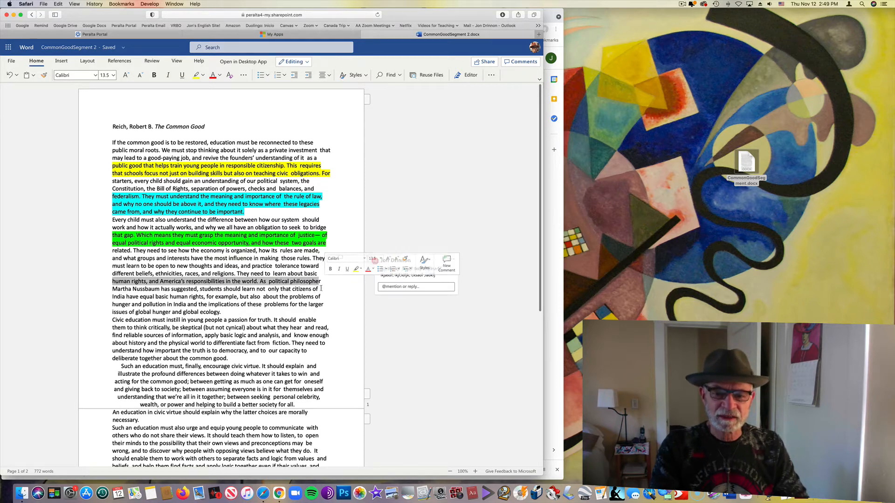
{"action": "left_click", "coordinate": [319, 286]}
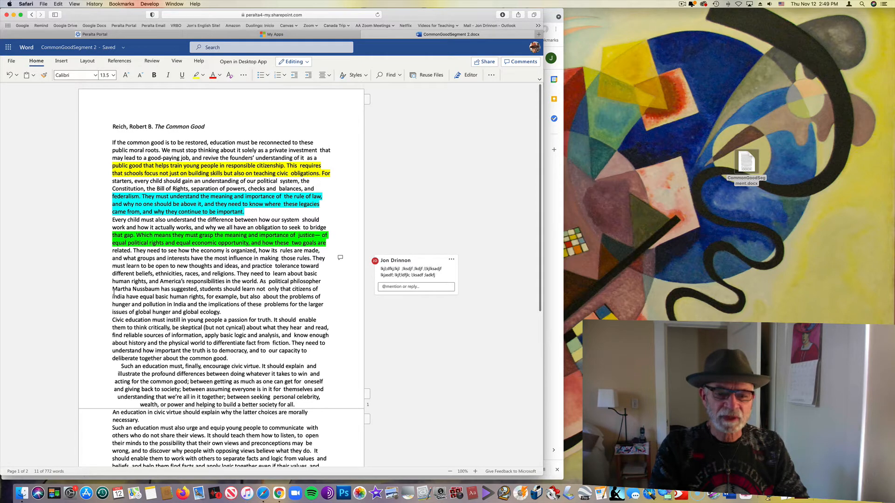
{"action": "left_click_drag", "start_coordinate": [113, 289], "coordinate": [319, 289]}
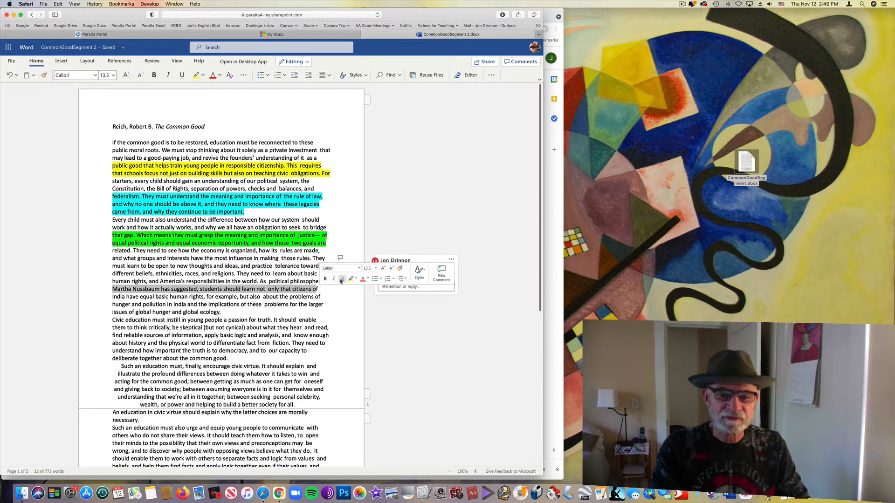
{"action": "left_click", "coordinate": [342, 280]}
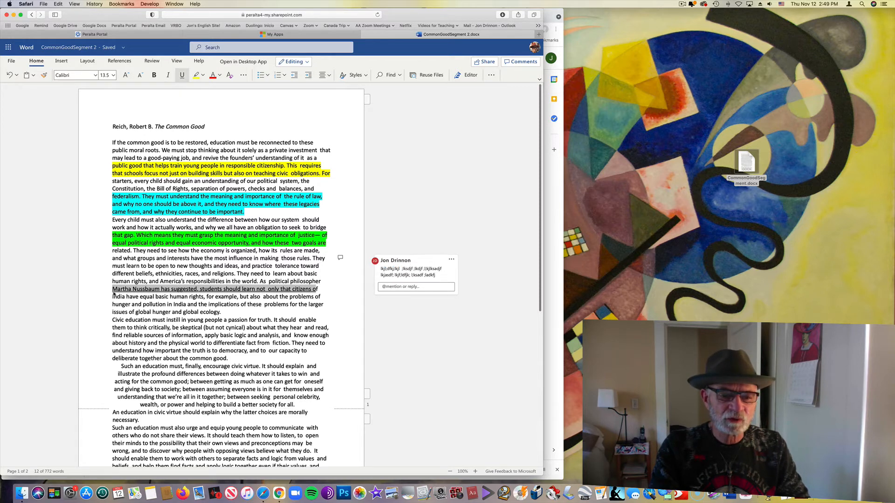
{"action": "left_click_drag", "start_coordinate": [112, 292], "coordinate": [324, 288]}
{"action": "left_click", "coordinate": [326, 279]}
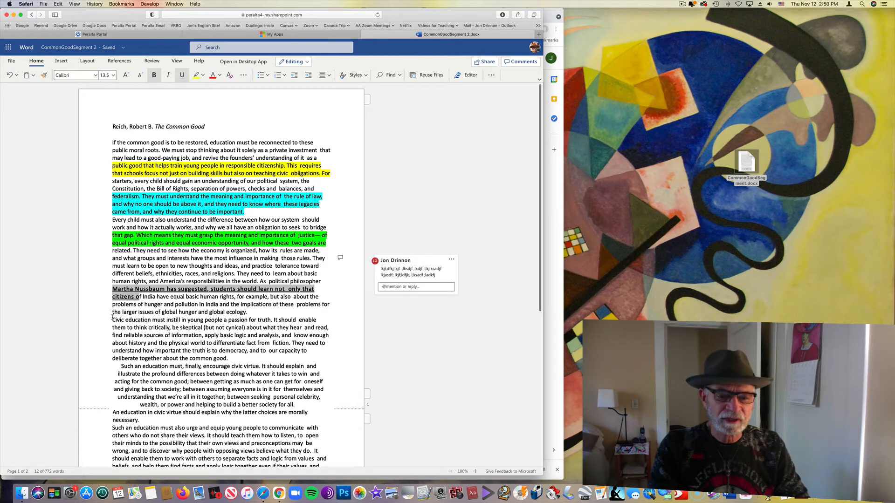
Italicize the passage from "Civic education must instill" through "fiction. They need"
{"action": "mouse_move", "coordinate": [250, 312]}
{"action": "left_mouse_down"}
{"action": "mouse_move", "coordinate": [201, 312]}
{"action": "mouse_move", "coordinate": [261, 310]}
{"action": "left_mouse_up"}
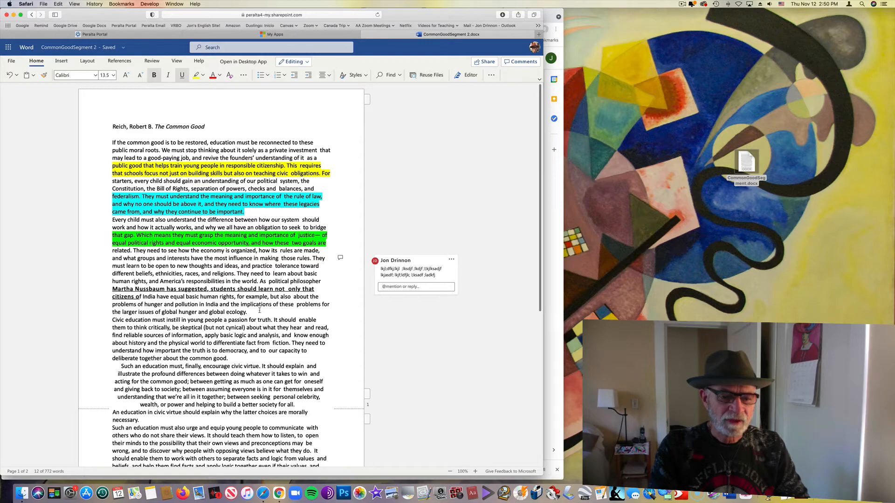
{"action": "left_click_drag", "start_coordinate": [112, 320], "coordinate": [327, 343]}
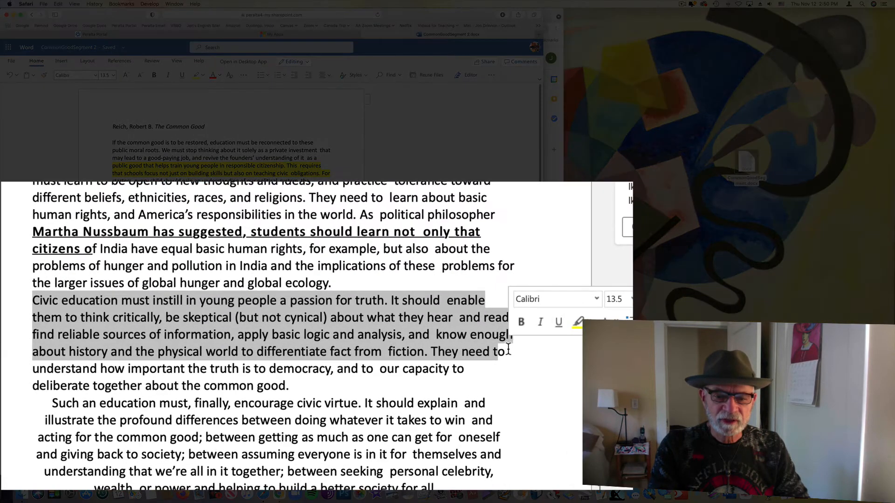
{"action": "left_click", "coordinate": [543, 319]}
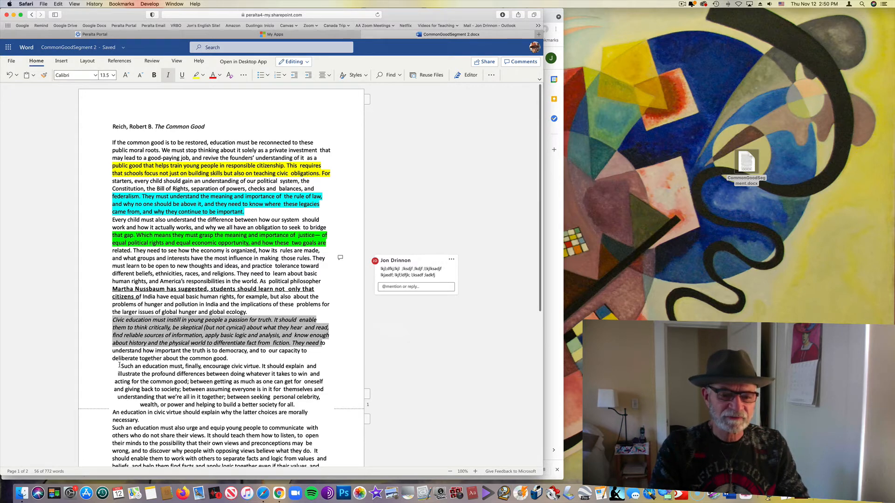
Highlight the passage from "Such an education must, finally" through "is in it for themselves and" in yellow
{"action": "left_click_drag", "start_coordinate": [119, 366], "coordinate": [324, 388]}
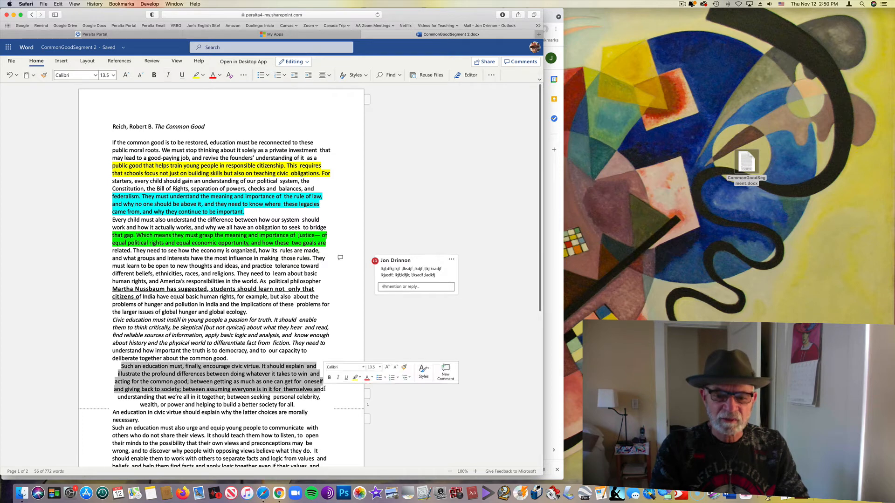
{"action": "left_click", "coordinate": [355, 379]}
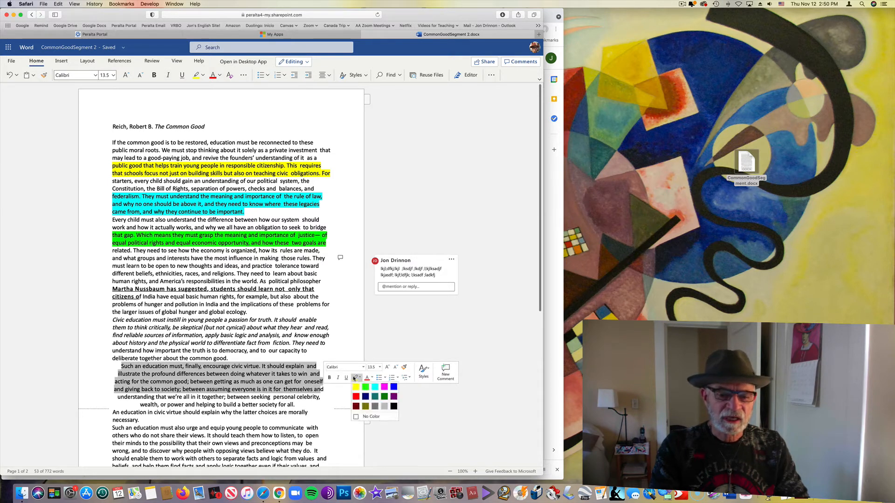
{"action": "left_click", "coordinate": [356, 387]}
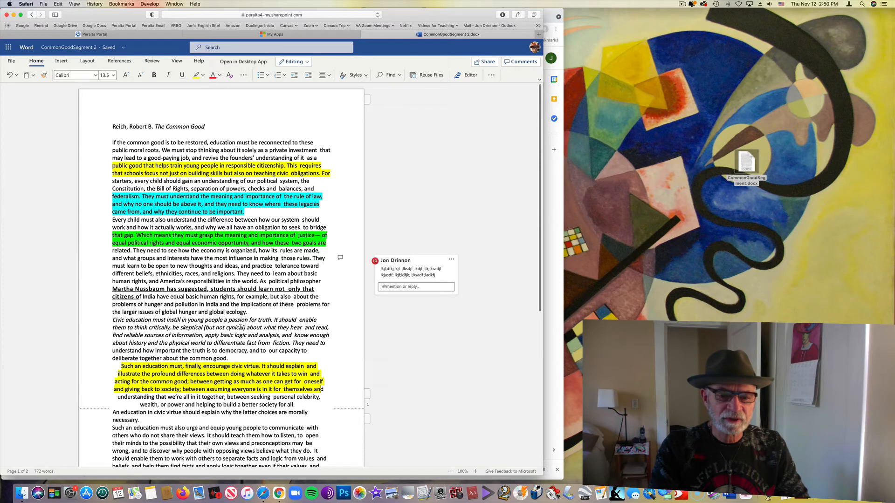
Make the word "passion" bold and underlined in the italicized Civic education passage
{"action": "left_click_drag", "start_coordinate": [228, 320], "coordinate": [247, 321]}
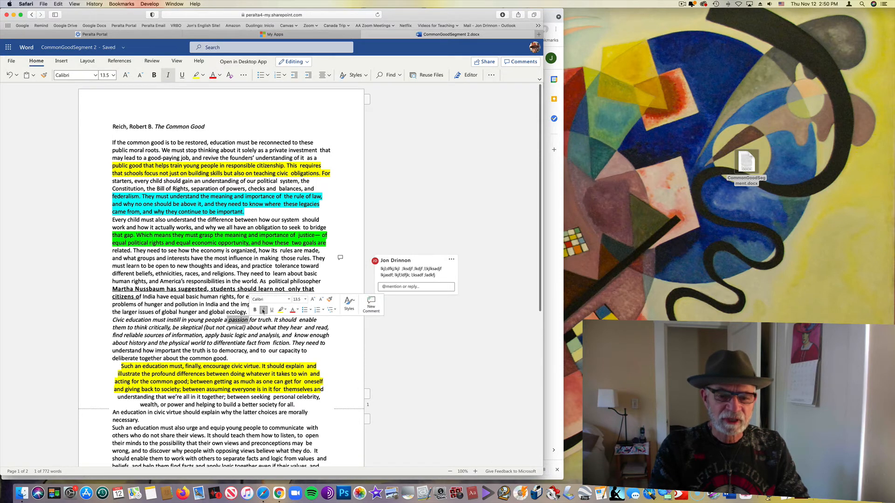
{"action": "left_click", "coordinate": [255, 310]}
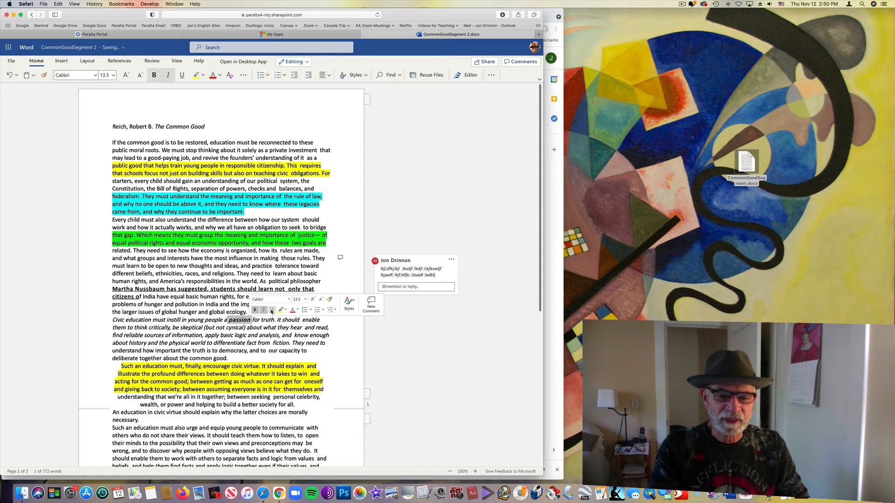
{"action": "left_click", "coordinate": [272, 310]}
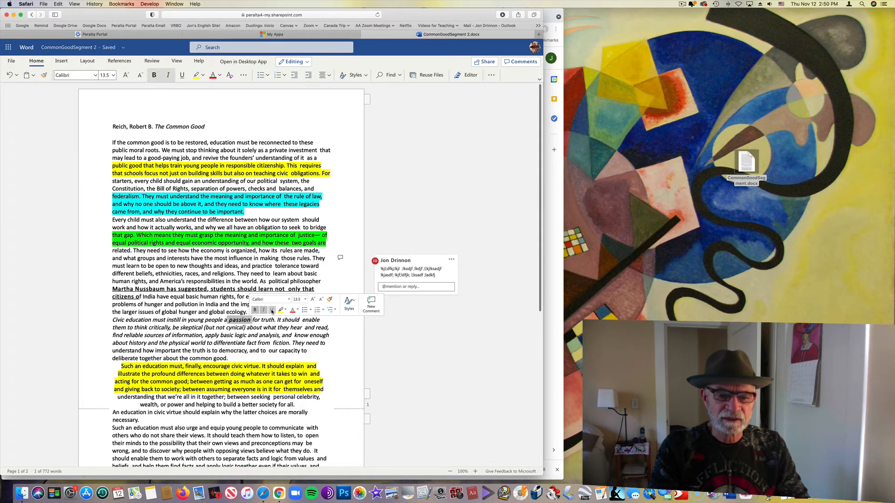
{"action": "left_click", "coordinate": [339, 390]}
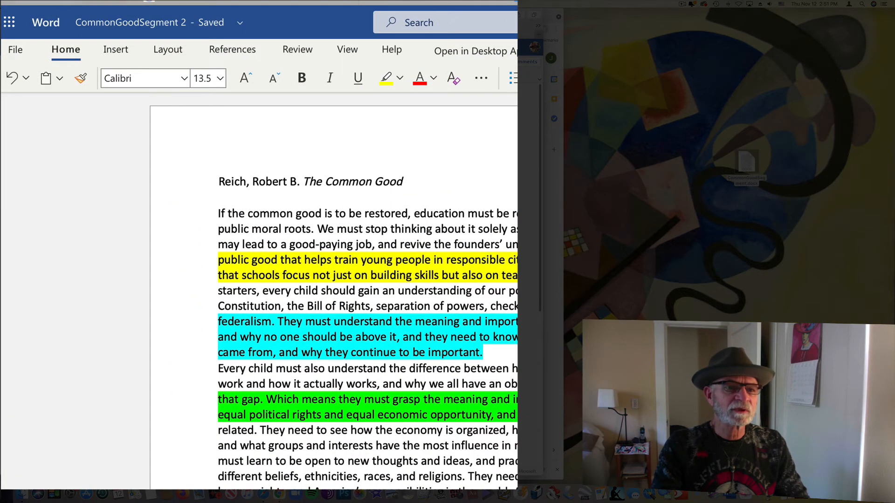
Download a copy of the annotated Word document to the computer
{"action": "left_click", "coordinate": [17, 48]}
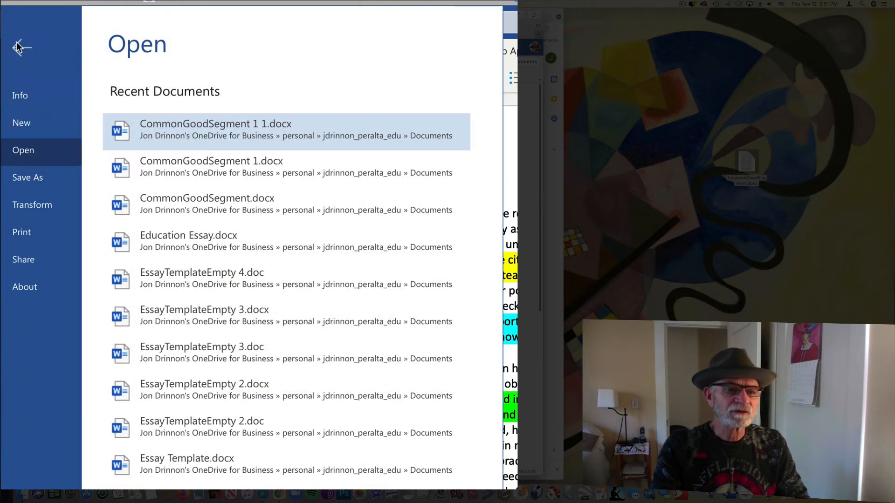
{"action": "left_click", "coordinate": [34, 182]}
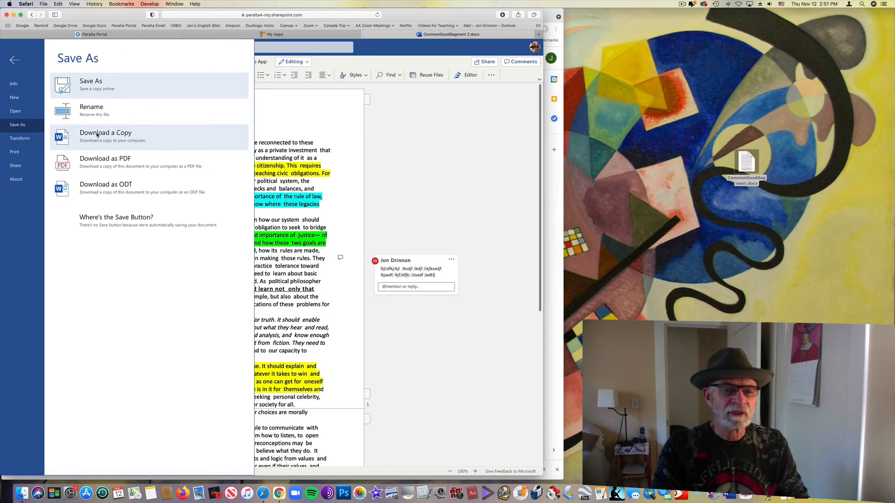
{"action": "left_click", "coordinate": [96, 135]}
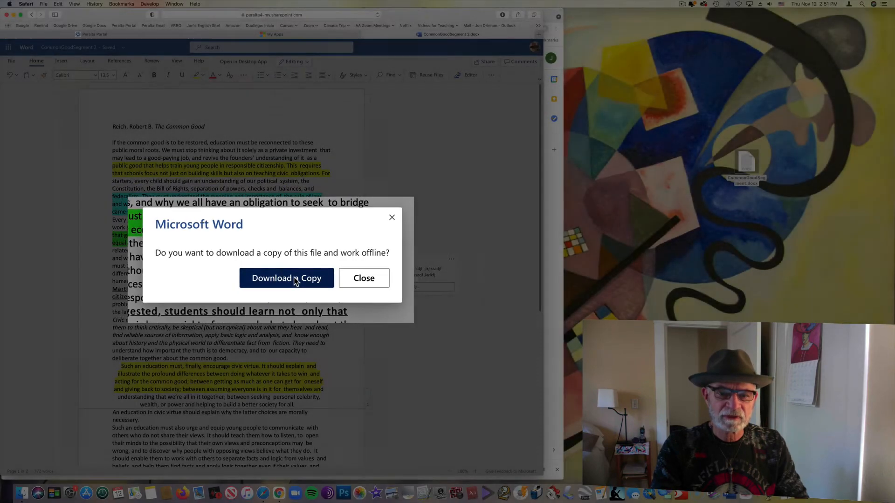
{"action": "left_click", "coordinate": [301, 285]}
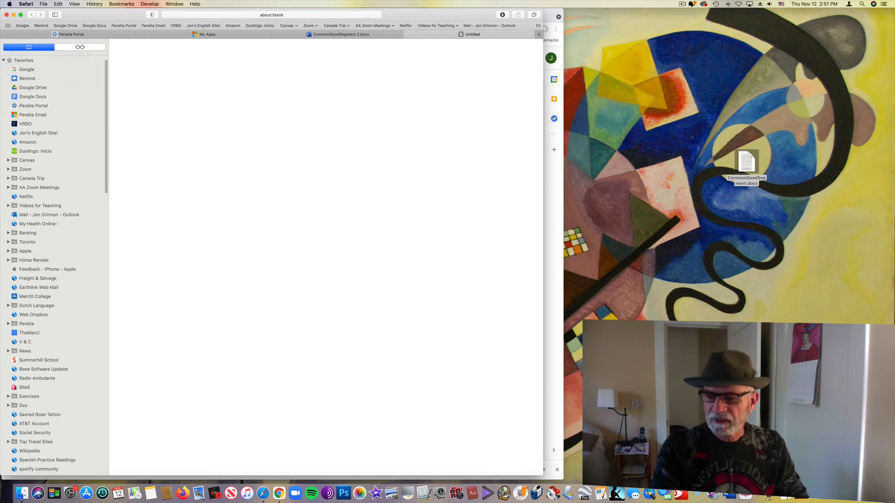
Move the downloaded CommonGoodSegment 2.docx onto the desktop and open it in the desktop version of Word
{"action": "left_click_drag", "start_coordinate": [861, 464], "coordinate": [780, 243]}
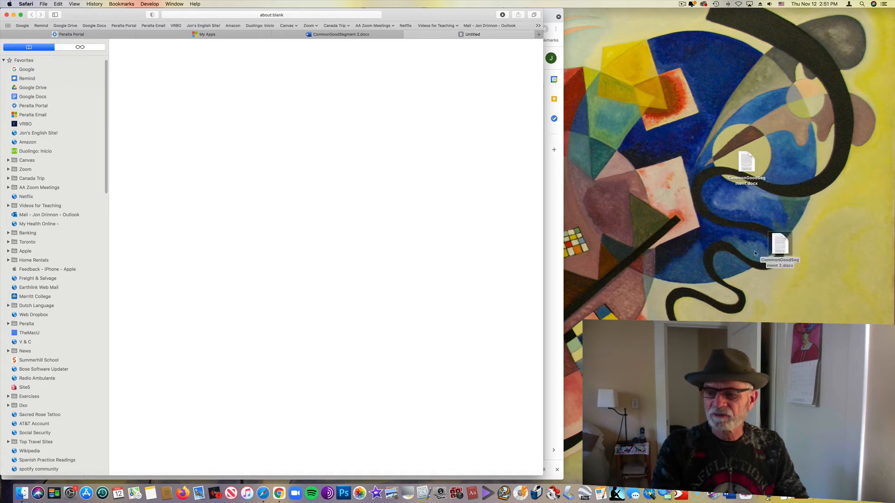
{"action": "left_click", "coordinate": [778, 241]}
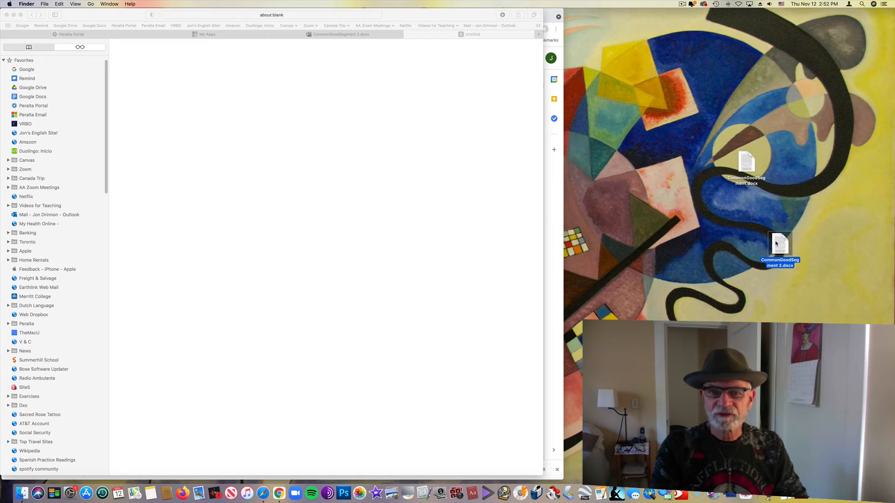
{"action": "left_click", "coordinate": [682, 313]}
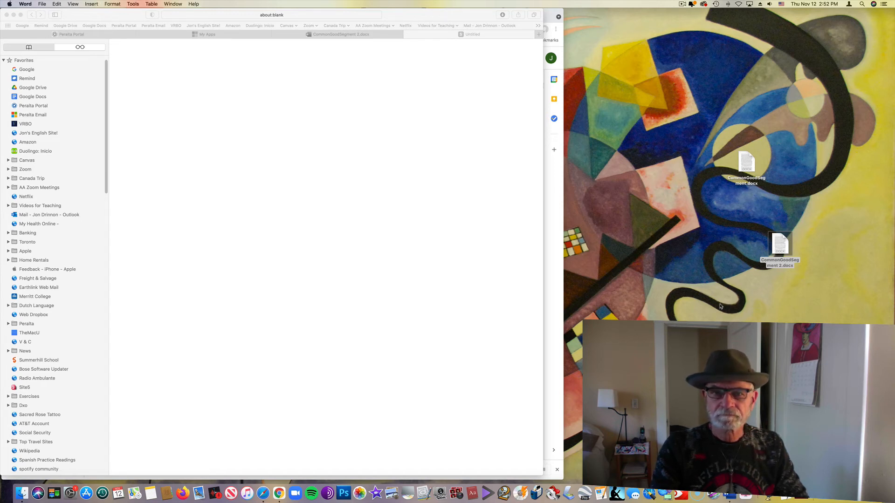
{"action": "double_click", "coordinate": [777, 240]}
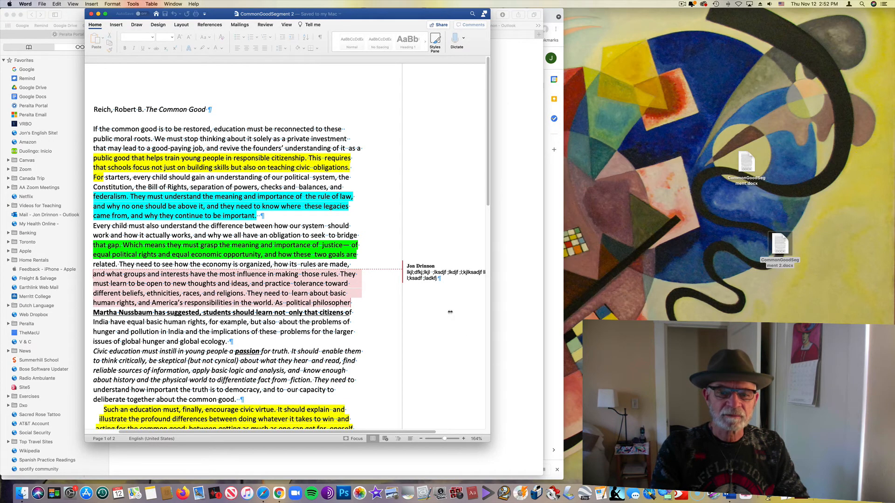
Review the highlights, comment and text formatting in the downloaded CommonGoodSegment 2 document, and close it
{"action": "scroll", "coordinate": [450, 314], "scroll_direction": "down", "scroll_amount": 8}
{"action": "scroll", "coordinate": [373, 335], "scroll_direction": "up", "scroll_amount": 10}
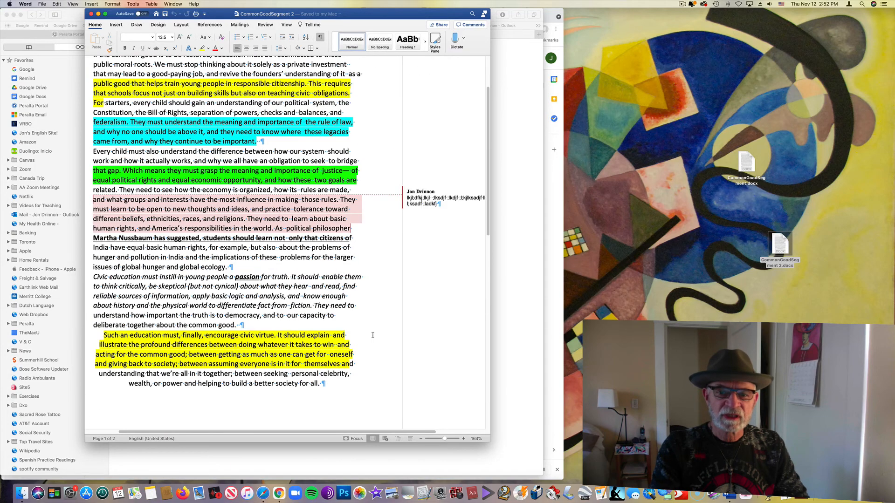
{"action": "scroll", "coordinate": [373, 335], "scroll_direction": "down", "scroll_amount": 6}
{"action": "scroll", "coordinate": [373, 335], "scroll_direction": "up", "scroll_amount": 3}
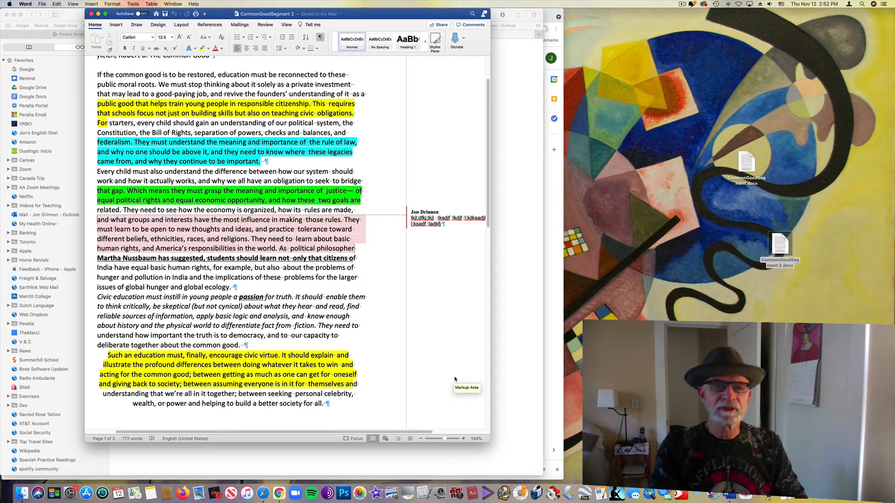
{"action": "left_click", "coordinate": [92, 14]}
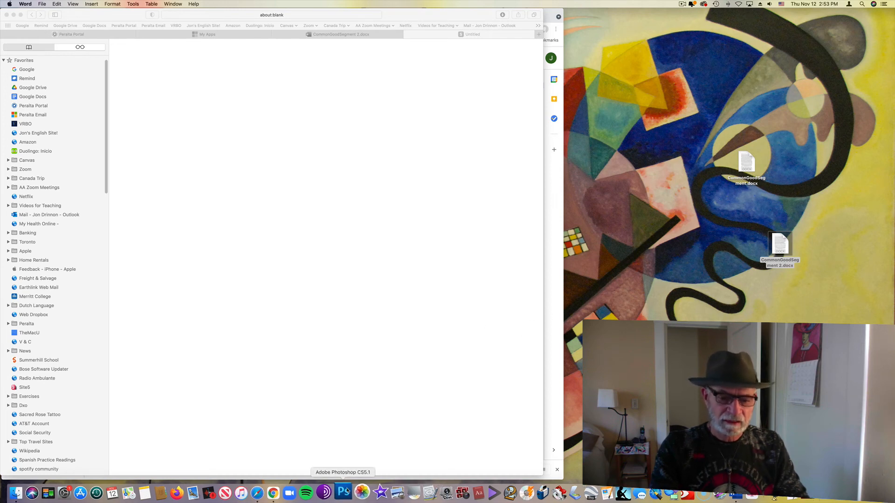
Switch to Chrome and close the CommonGoodSegment Google Docs and PDF tabs to return to the Annotation Quiz Assignment page
{"action": "left_click", "coordinate": [279, 492]}
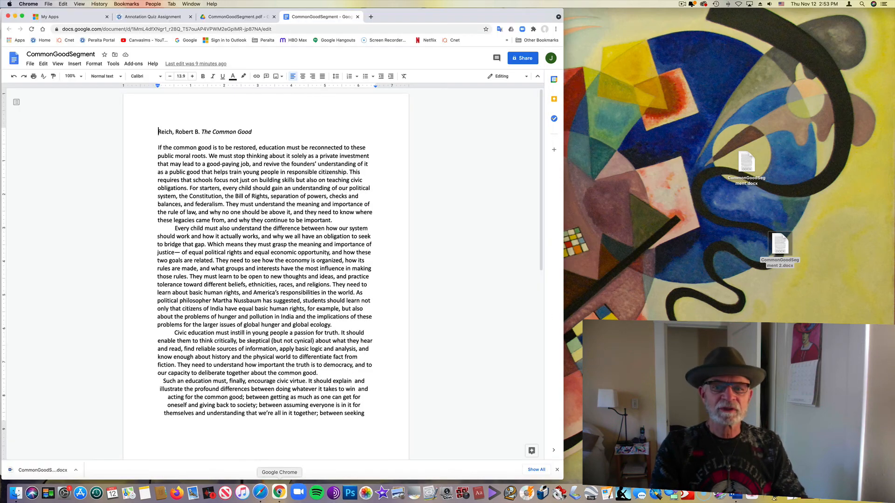
{"action": "left_click", "coordinate": [357, 17]}
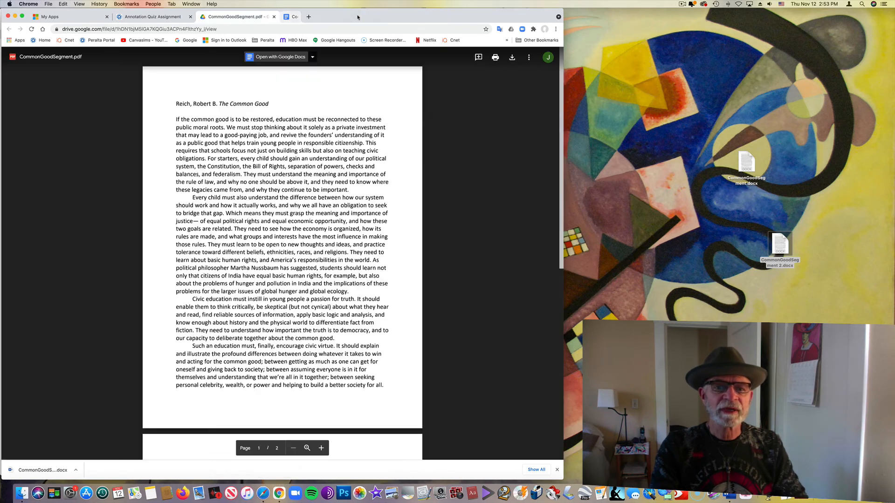
{"action": "left_click", "coordinate": [275, 17]}
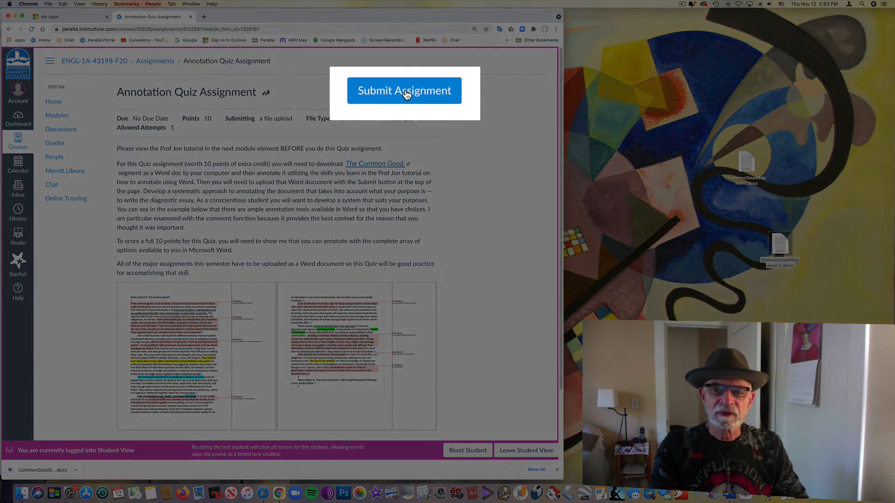
Open the assignment's file upload form, select CommonGoodSegment 2.docx on the Desktop but cancel the choice, and try submitting without a file
{"action": "left_click", "coordinate": [405, 92]}
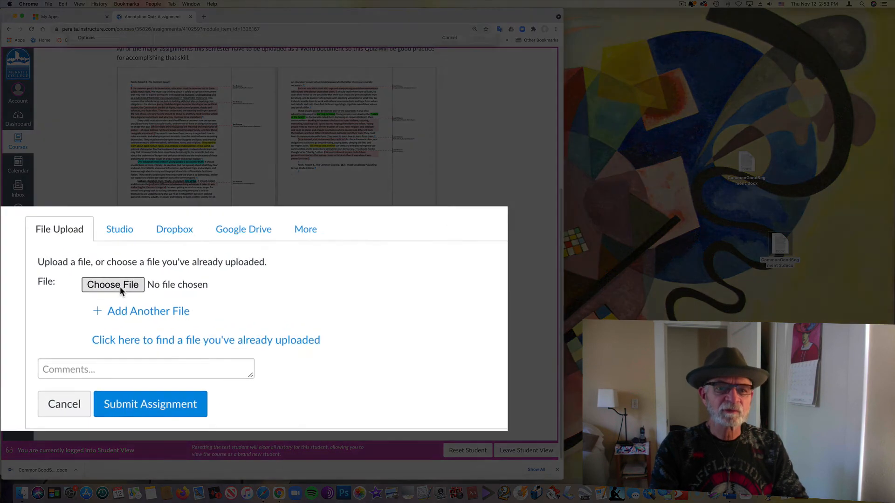
{"action": "left_click", "coordinate": [166, 300]}
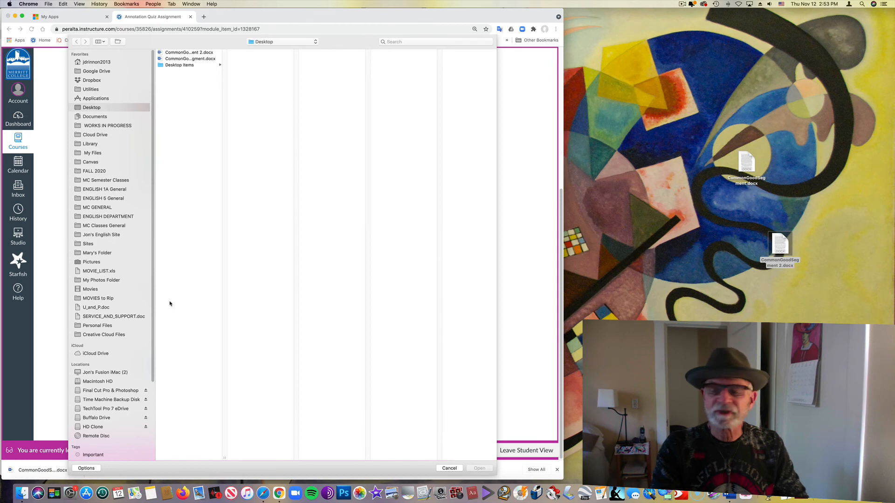
{"action": "left_click", "coordinate": [161, 53]}
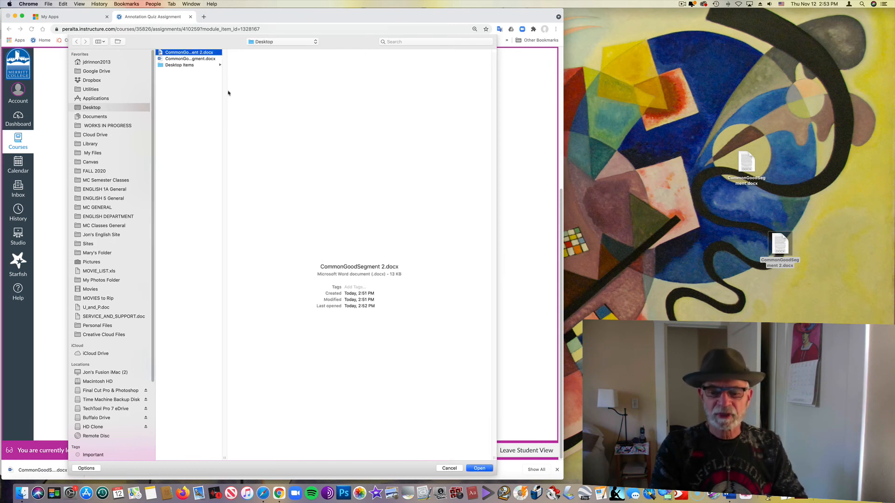
{"action": "left_click", "coordinate": [450, 468]}
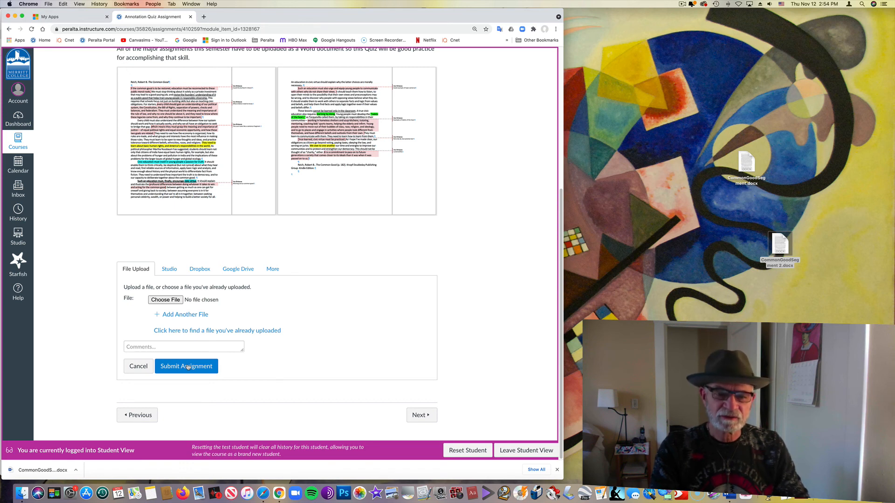
{"action": "left_click", "coordinate": [188, 368]}
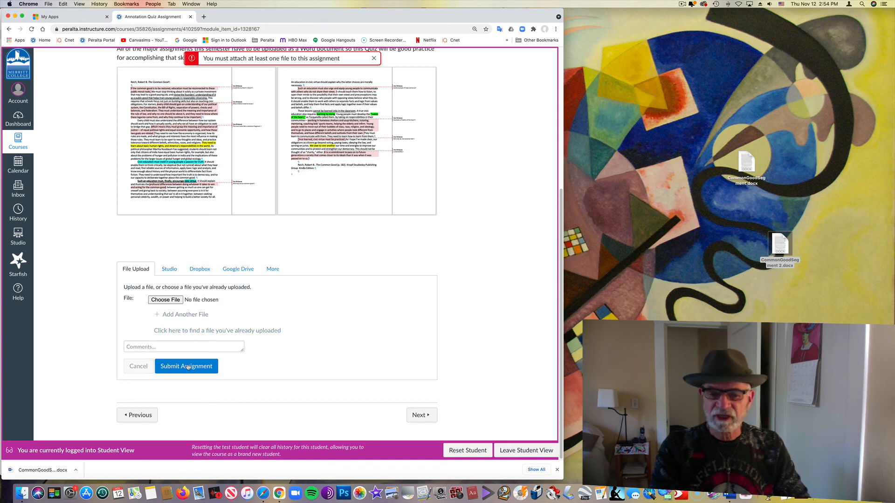